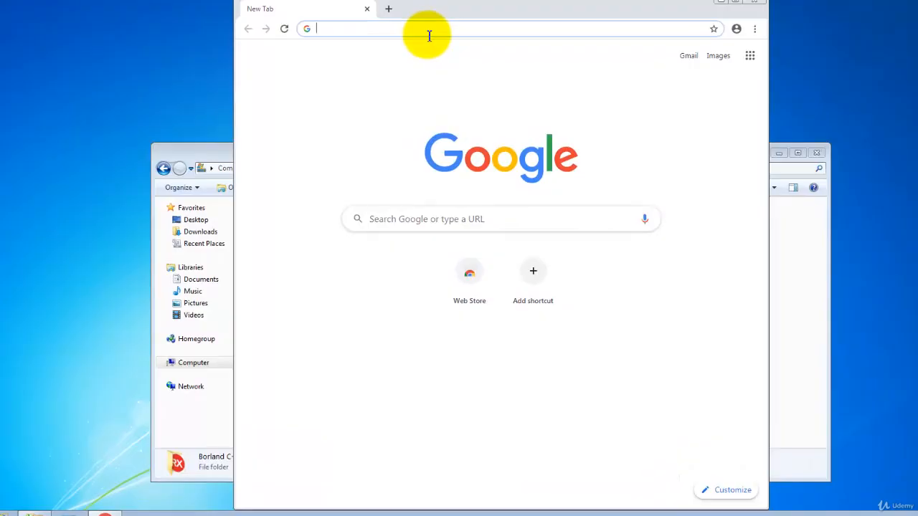
- Search Google for embarcadero c++builder community edition
text(emb)
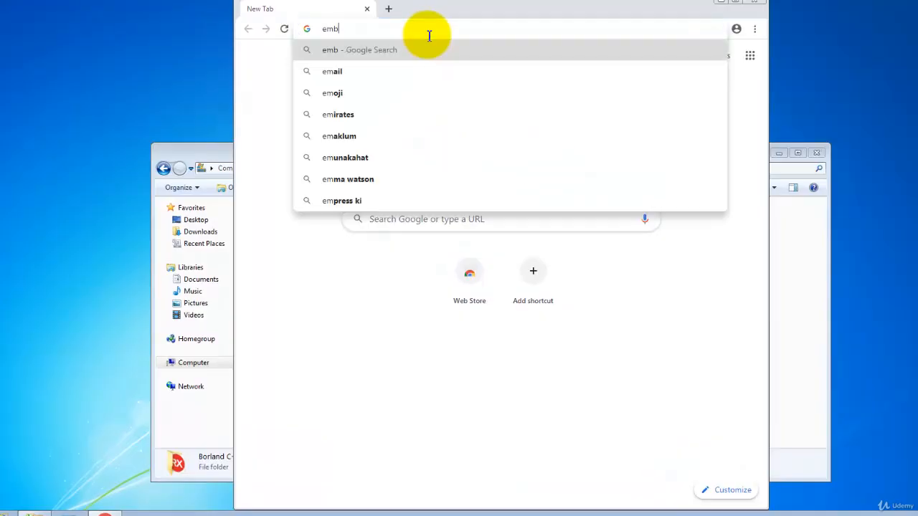
text(arcadero c)
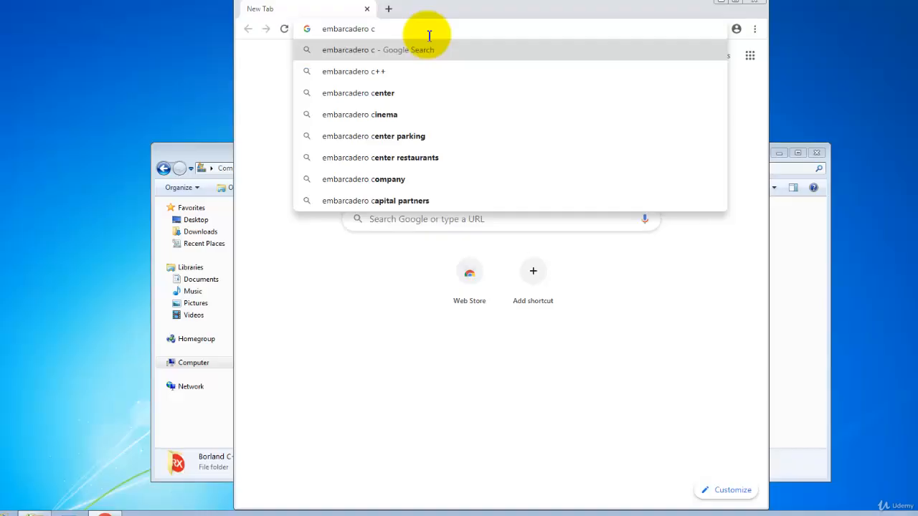
text(++)
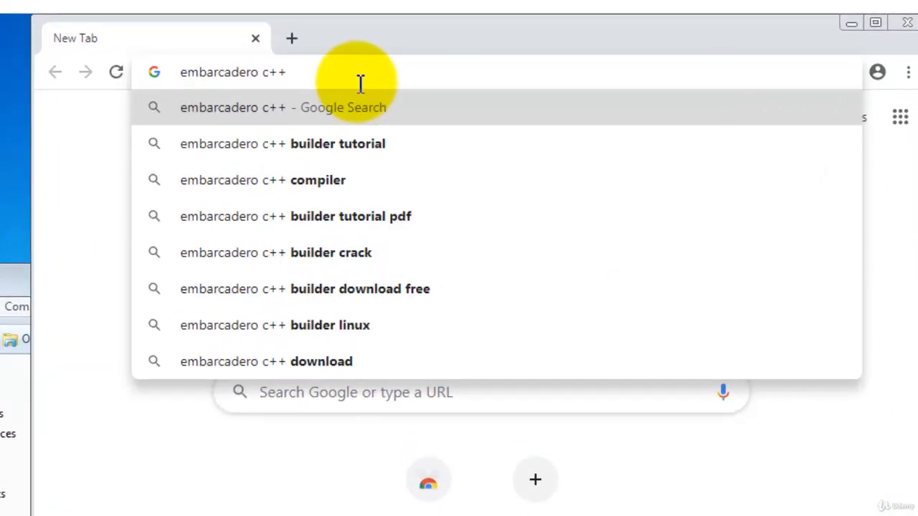
text(builder dow)
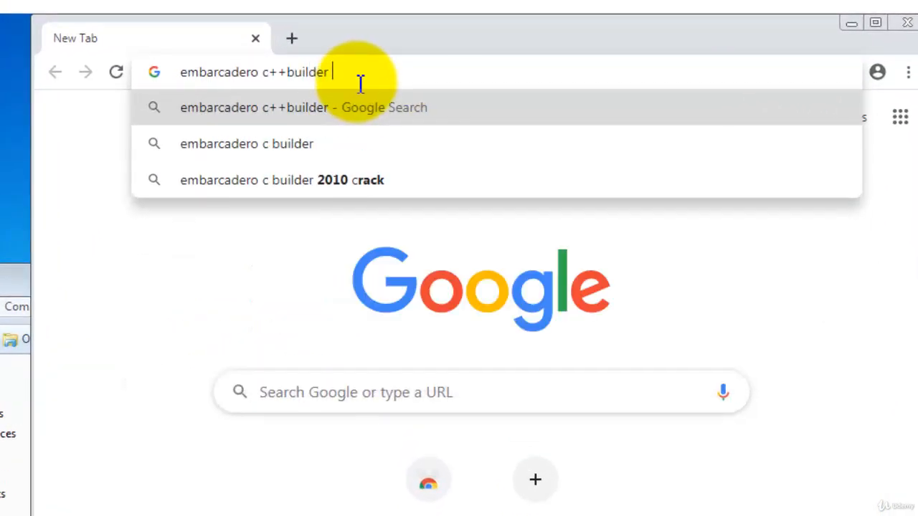
key(BackSpace)
key(BackSpace)
key(BackSpace)
text(com)
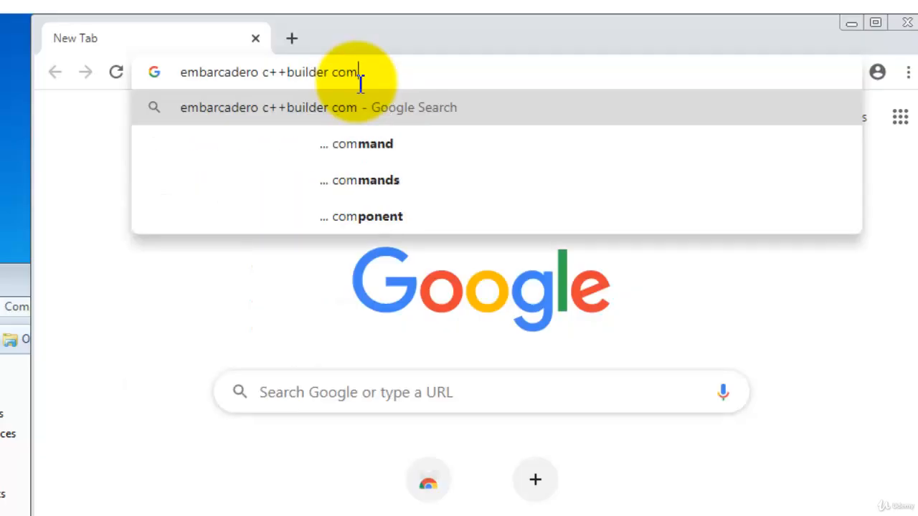
text(munity e)
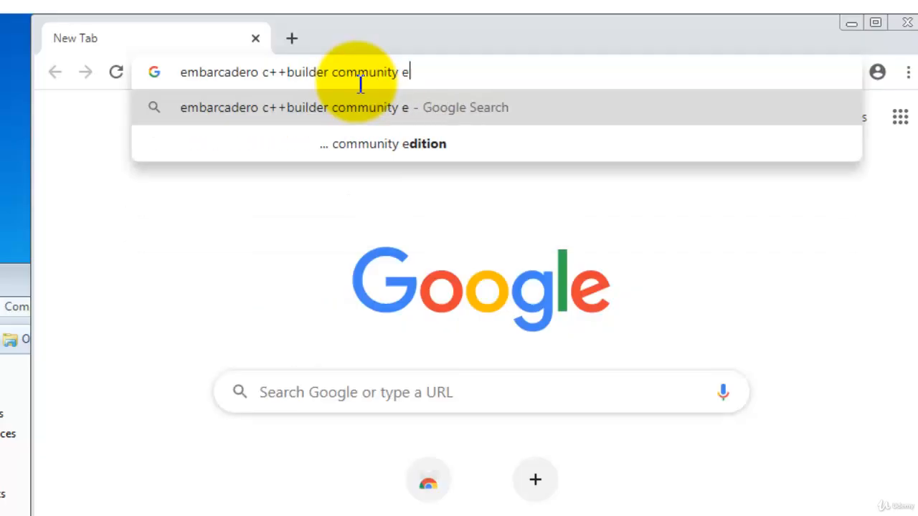
text(dition)
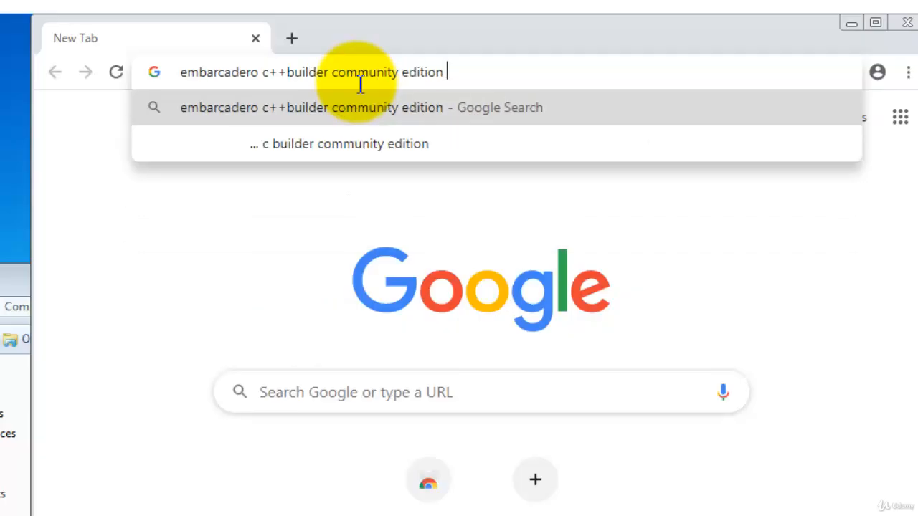
key(Return)
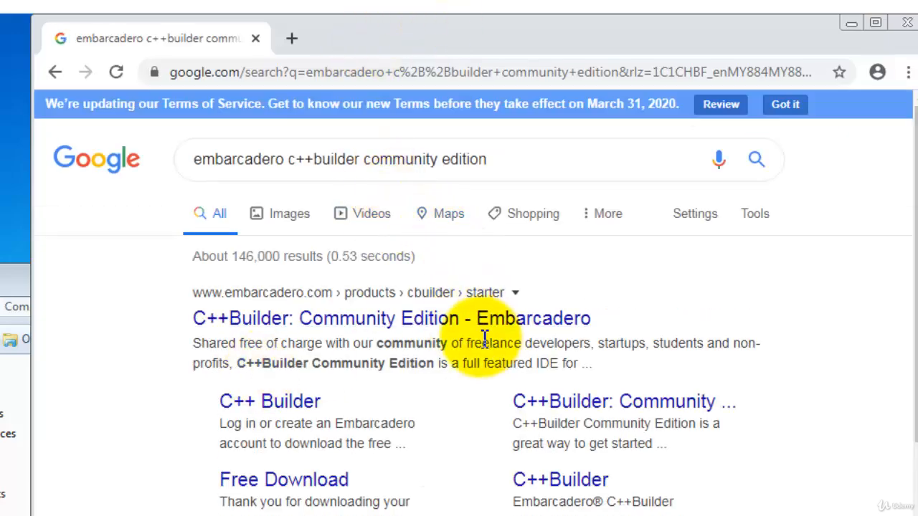
- Open the C++Builder Community Edition result and go to its free download page
click(279, 330)
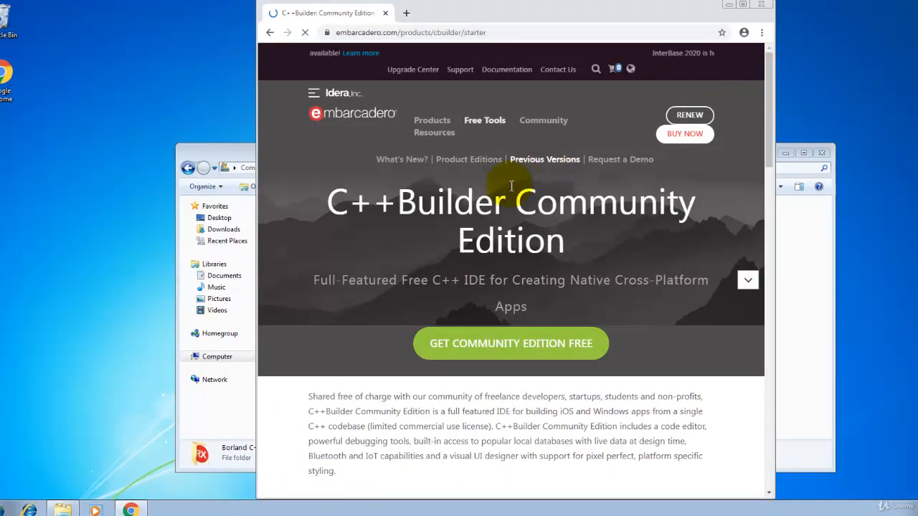
click(742, 5)
scroll(408, 294, down, 3)
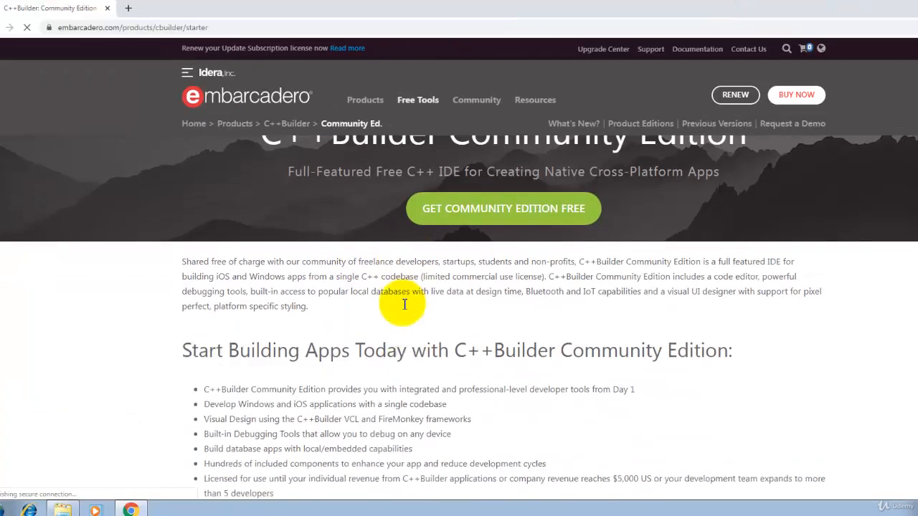
scroll(402, 303, up, 2)
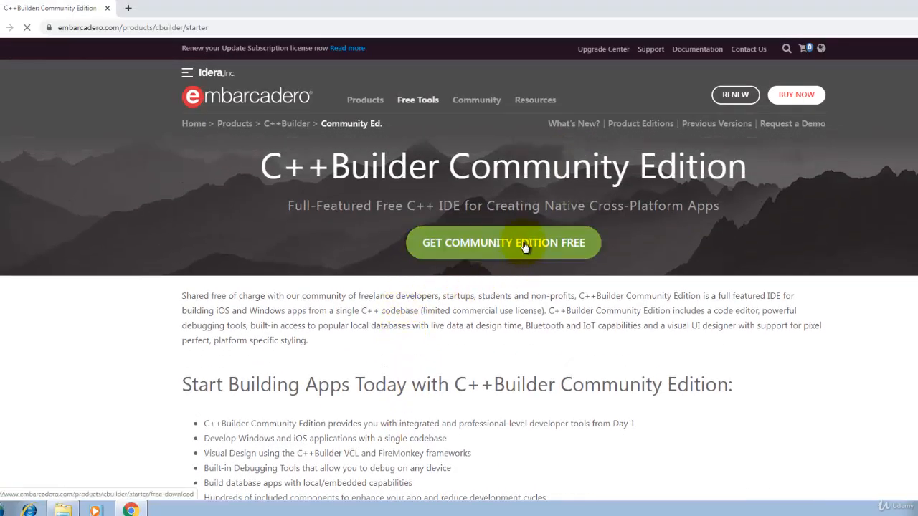
click(525, 246)
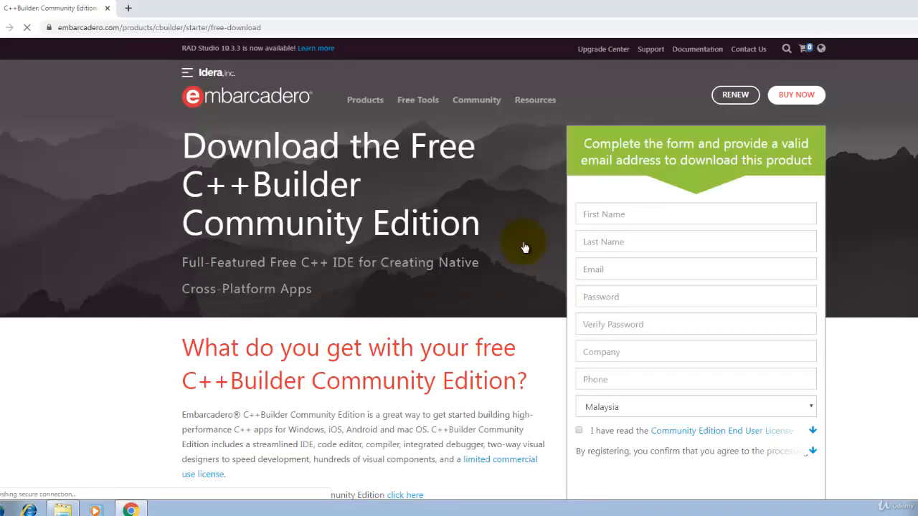
- Scroll through the download registration form, then minimize the browser
scroll(662, 213, down, 2)
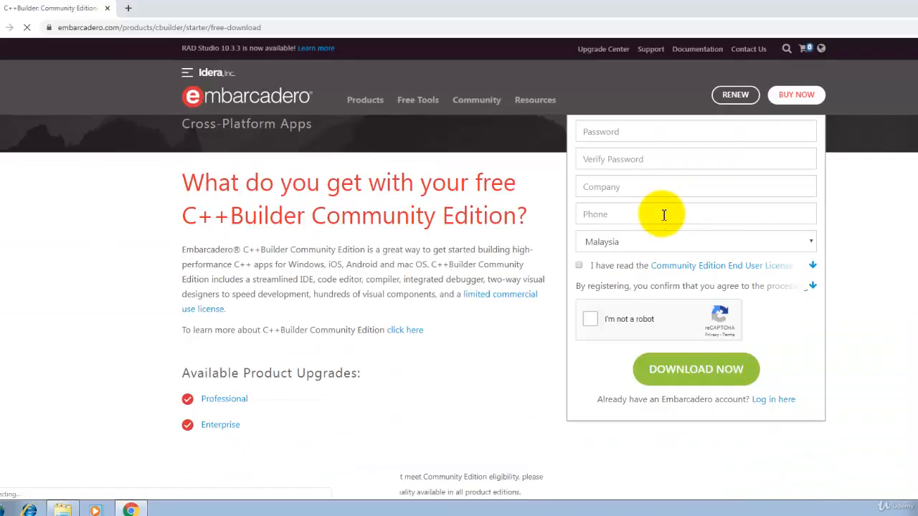
scroll(667, 213, up, 3)
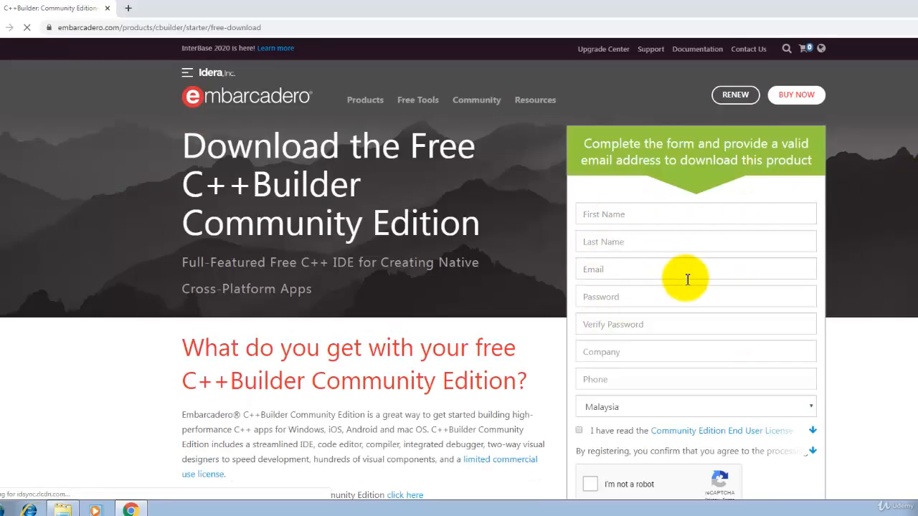
scroll(674, 307, down, 2)
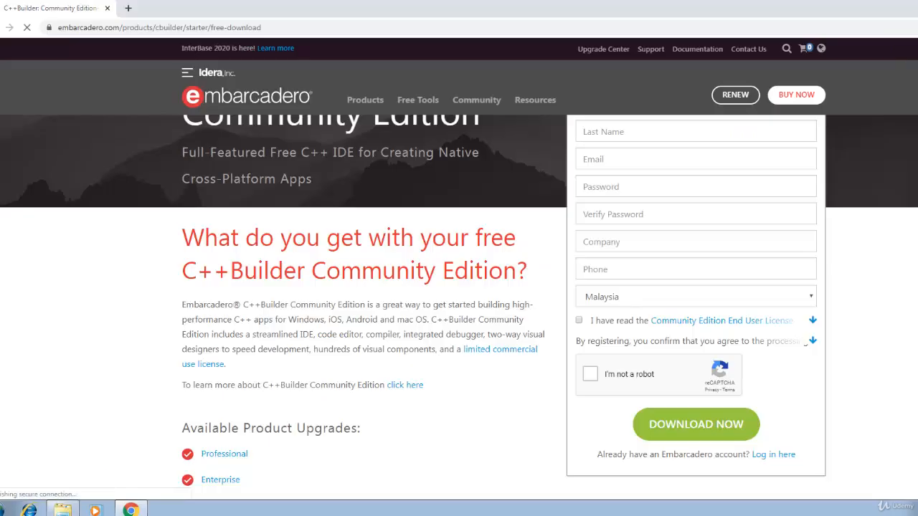
click(917, 3)
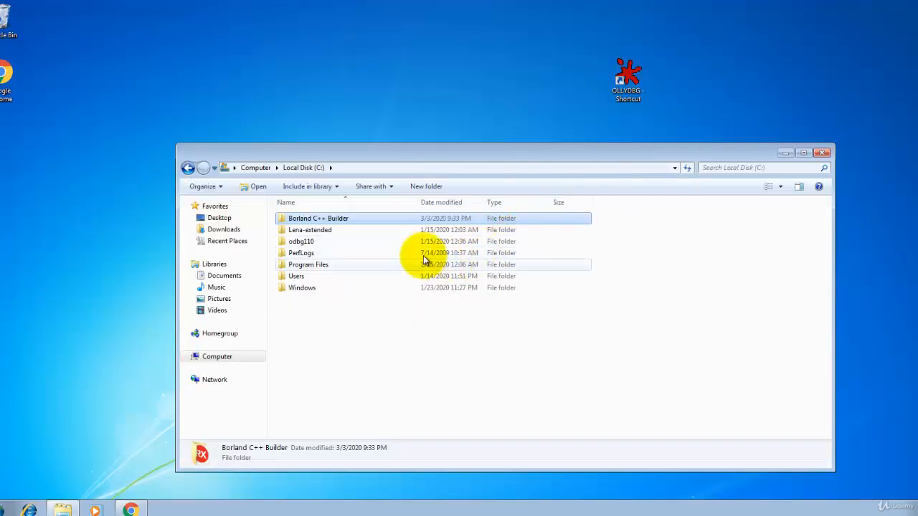
- Open the Borland C++ Builder folder on the C drive and reposition its window
double_click(364, 219)
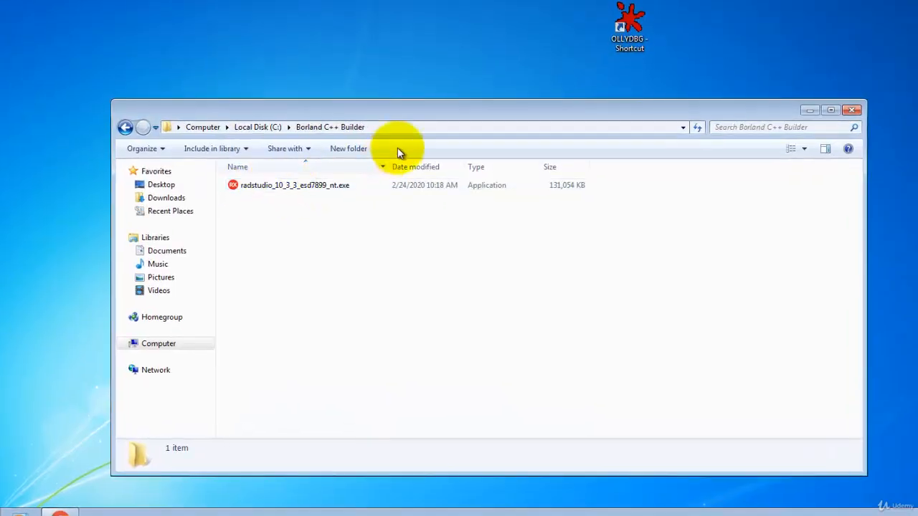
drag(428, 109, 547, 100)
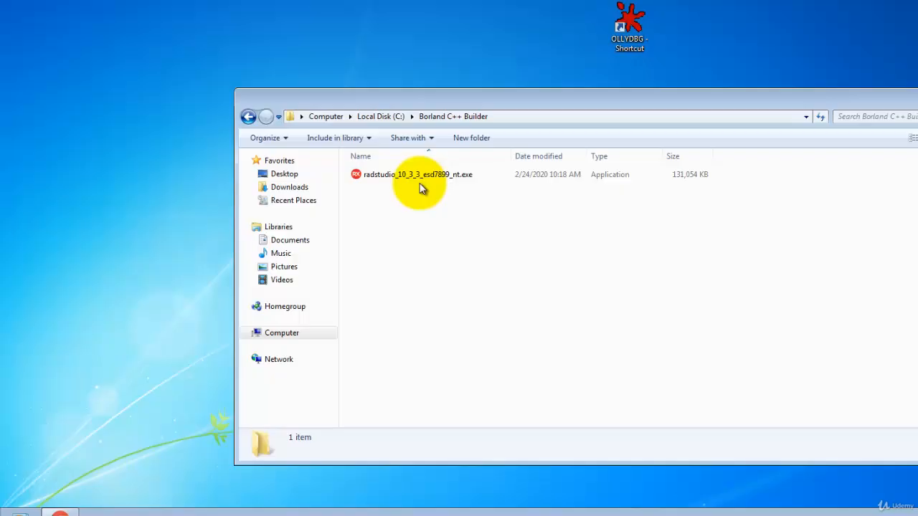
click(383, 116)
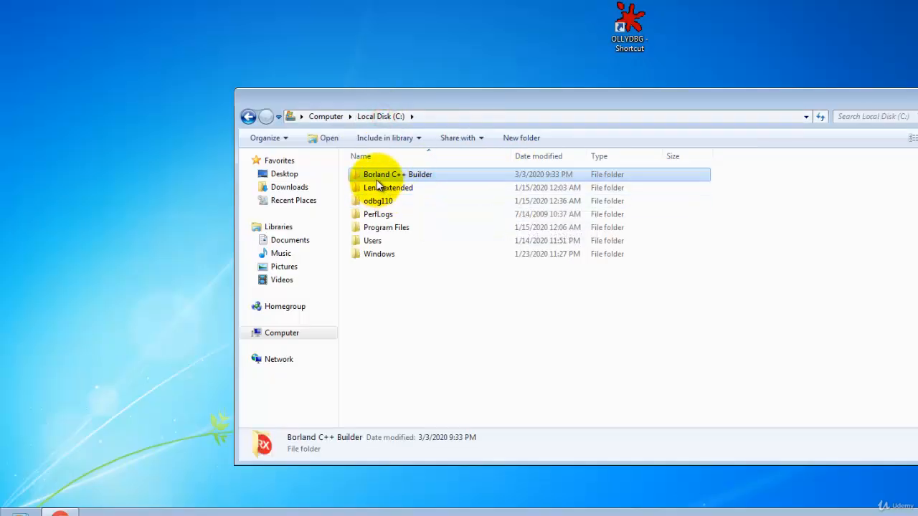
double_click(435, 176)
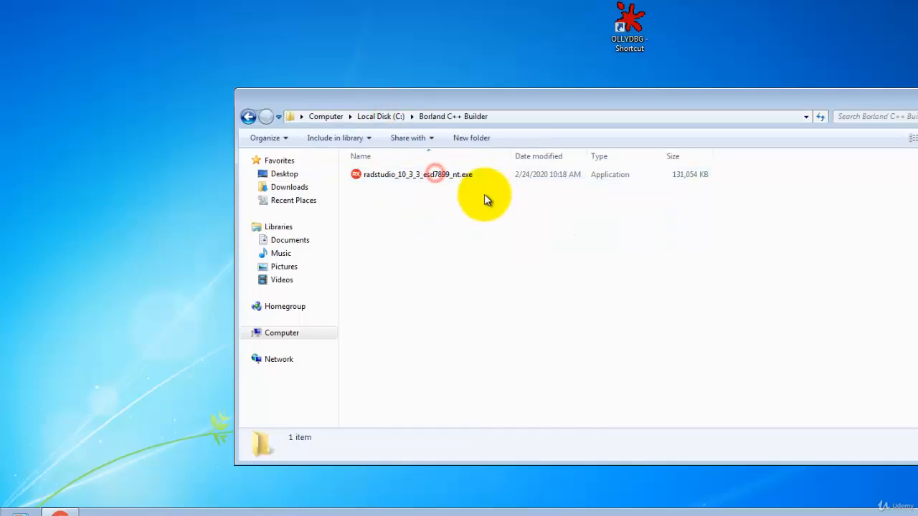
- Try to run the radstudio_10_3_3_esd7899_nt.exe installer, allowing it to make changes to the computer
click(429, 175)
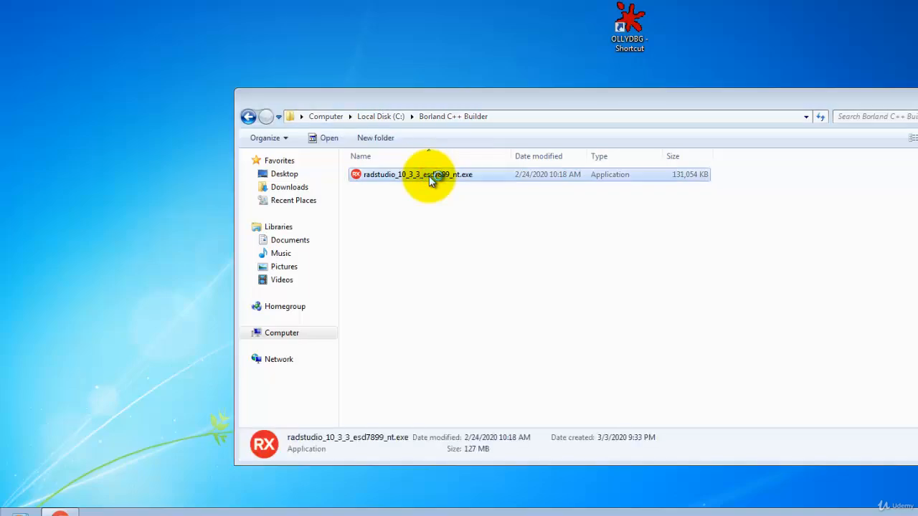
double_click(429, 176)
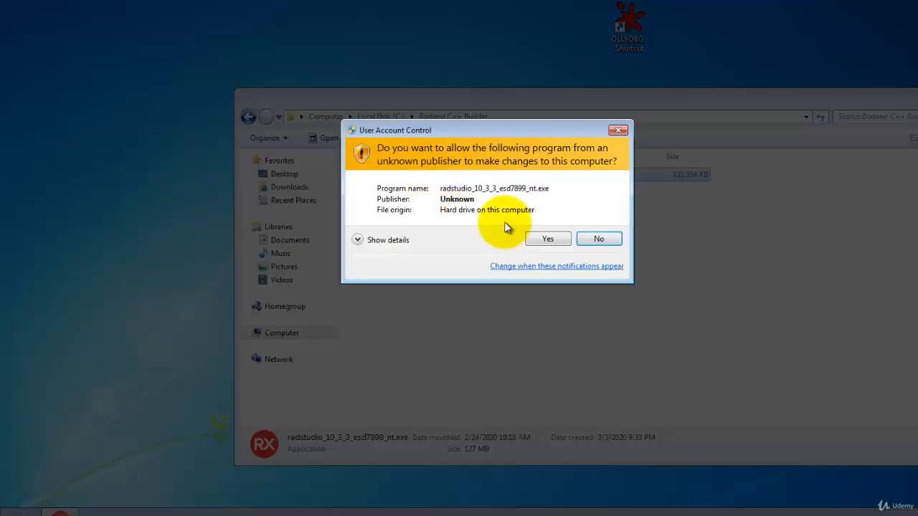
click(546, 239)
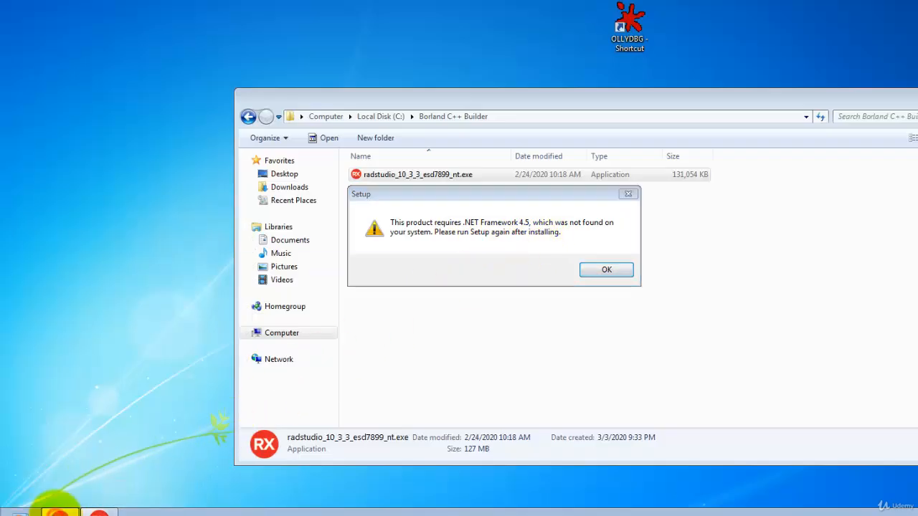
- In a new browser tab, search Google for install .net framework 4.5
click(60, 513)
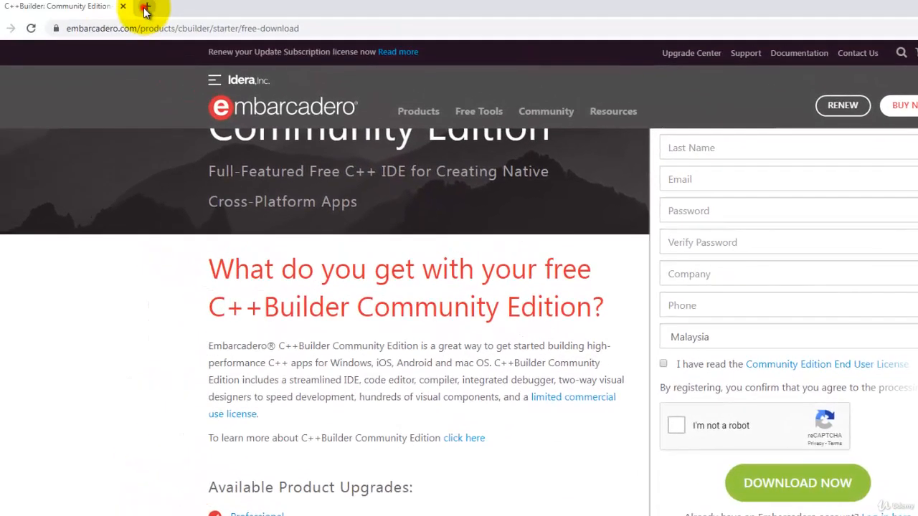
click(136, 5)
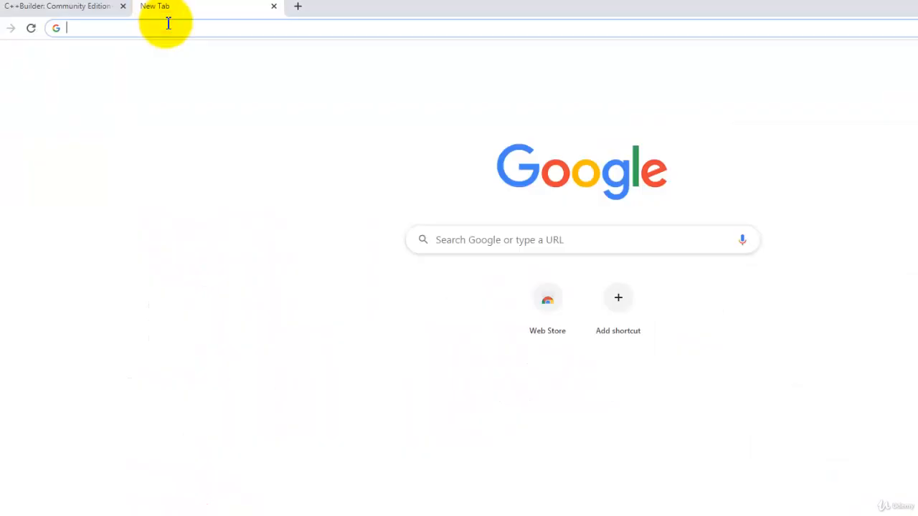
text(install )
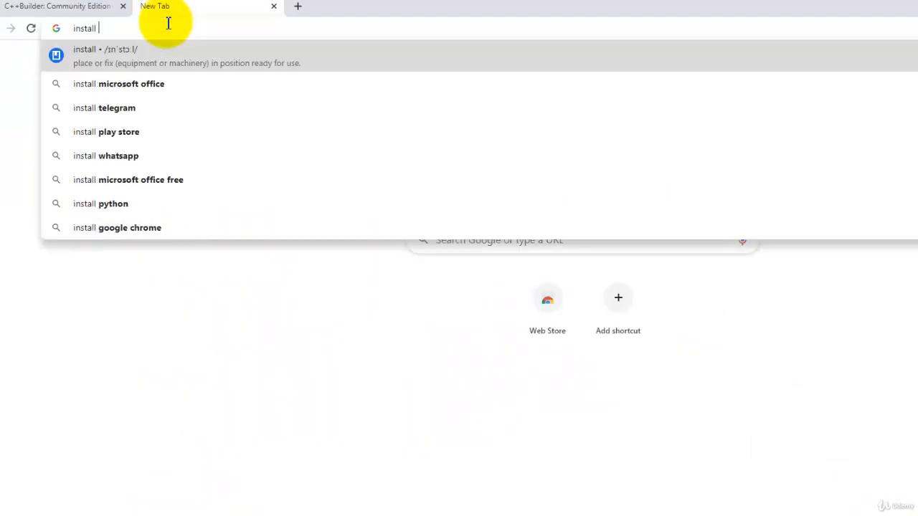
text(.net)
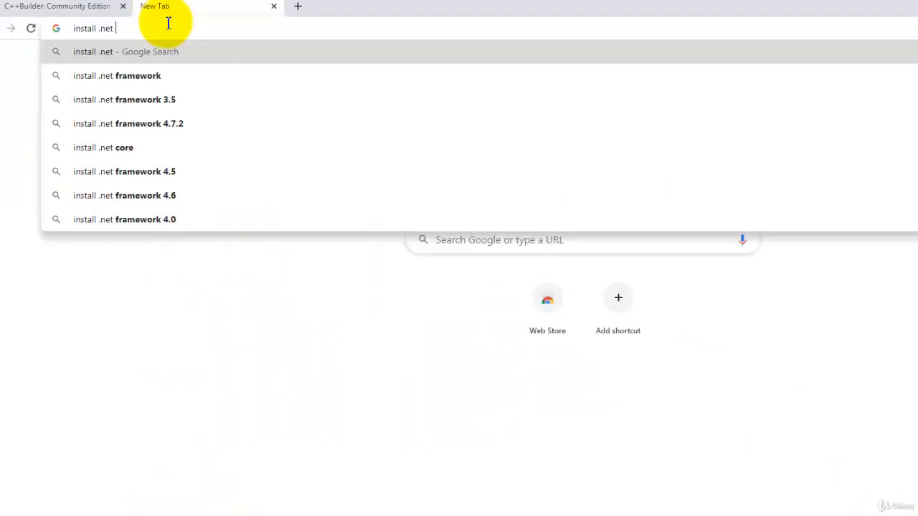
text( framework)
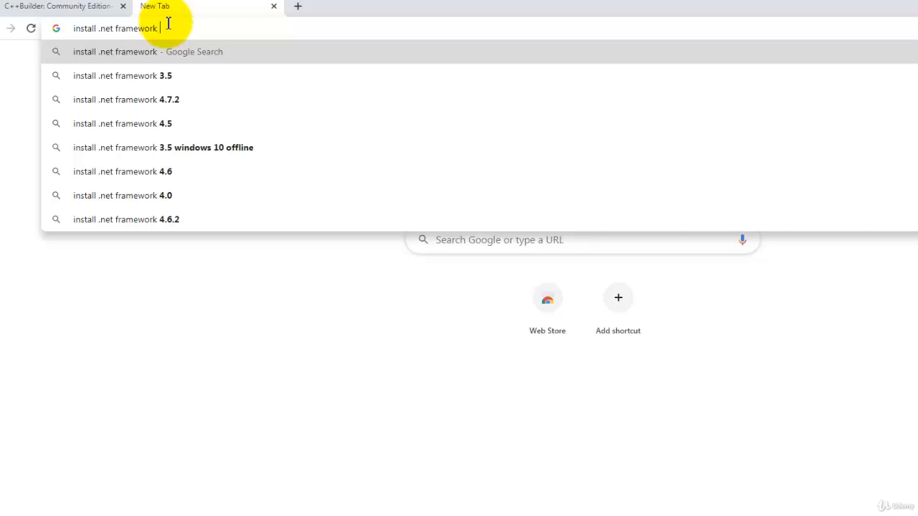
text( 4.5)
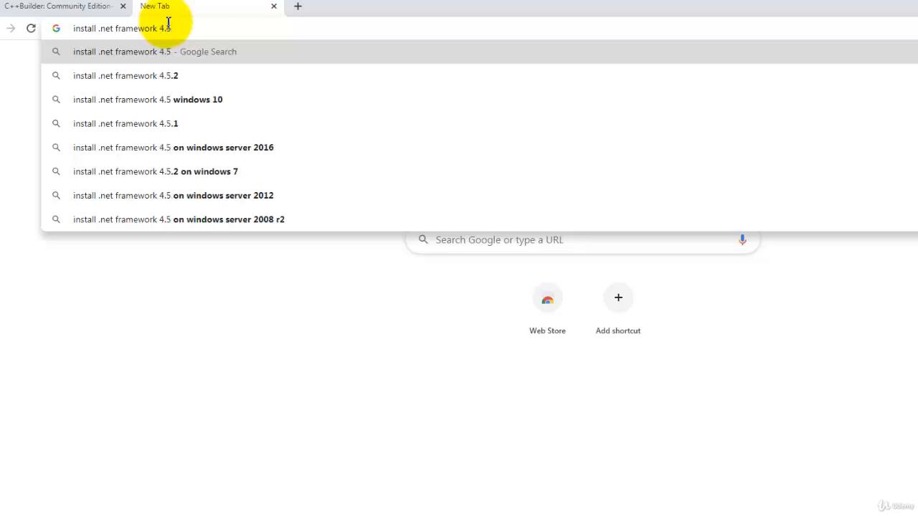
key(Return)
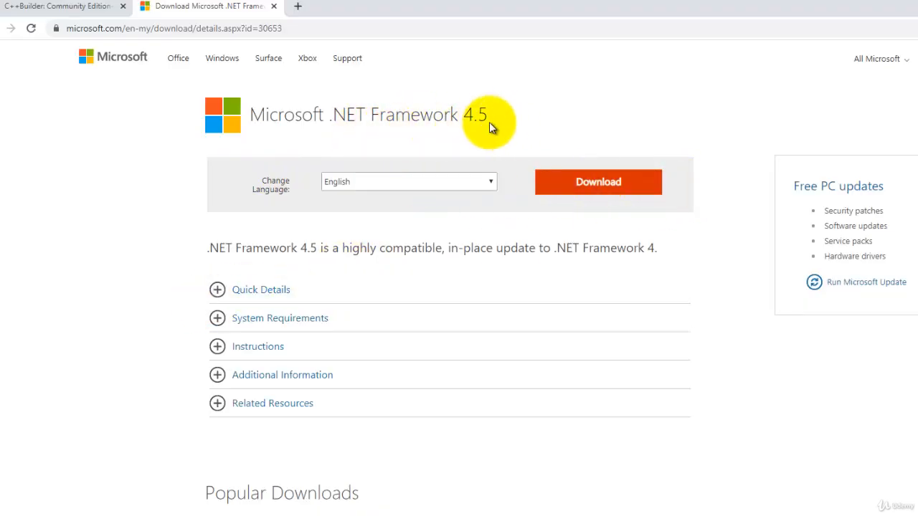
- Download the Microsoft .NET Framework 4.5 installer and launch dotNetFx45_Full_setup.exe from Downloads, allowing it to make changes
click(598, 193)
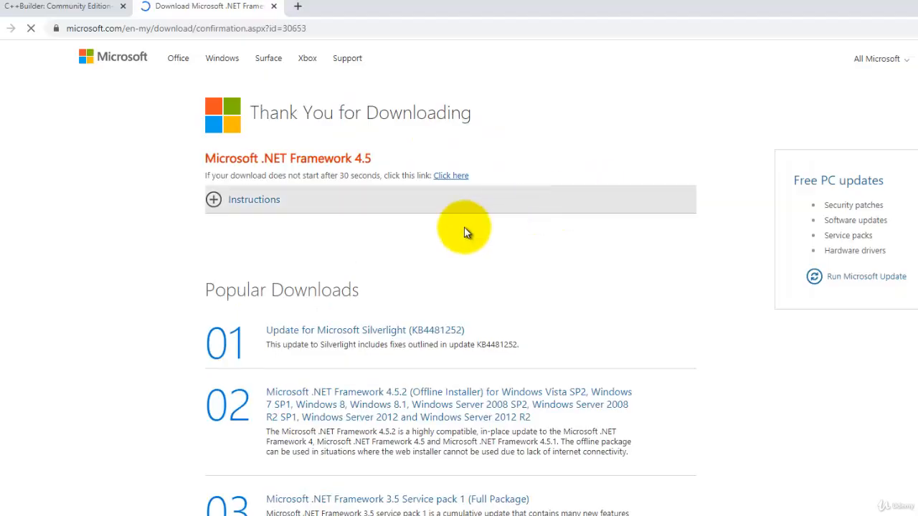
click(446, 175)
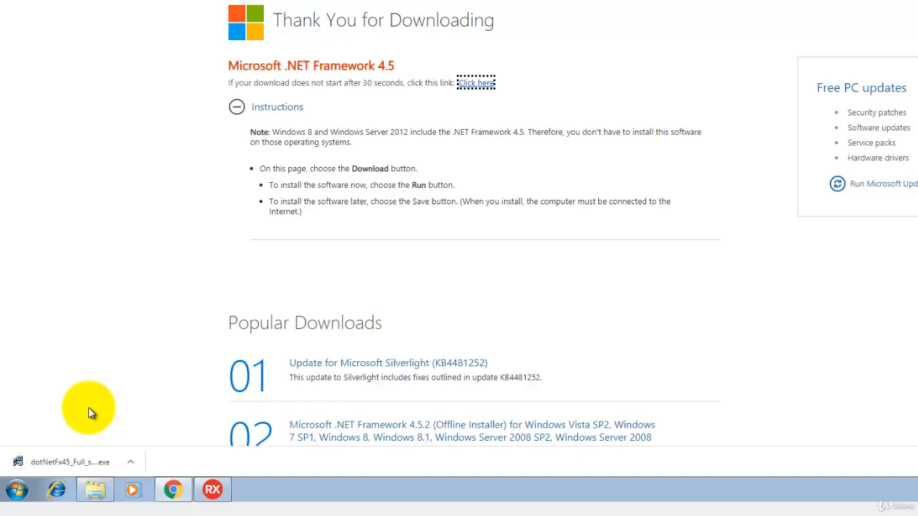
click(130, 460)
click(181, 419)
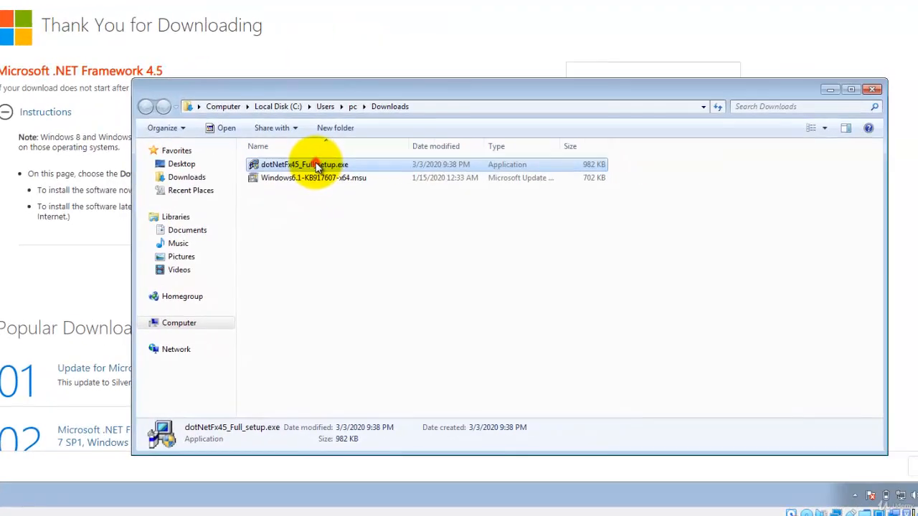
double_click(318, 166)
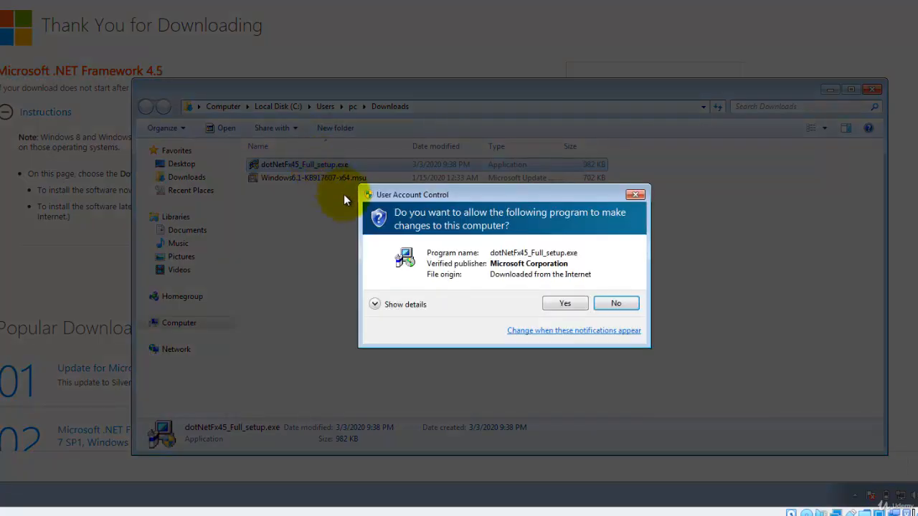
click(557, 303)
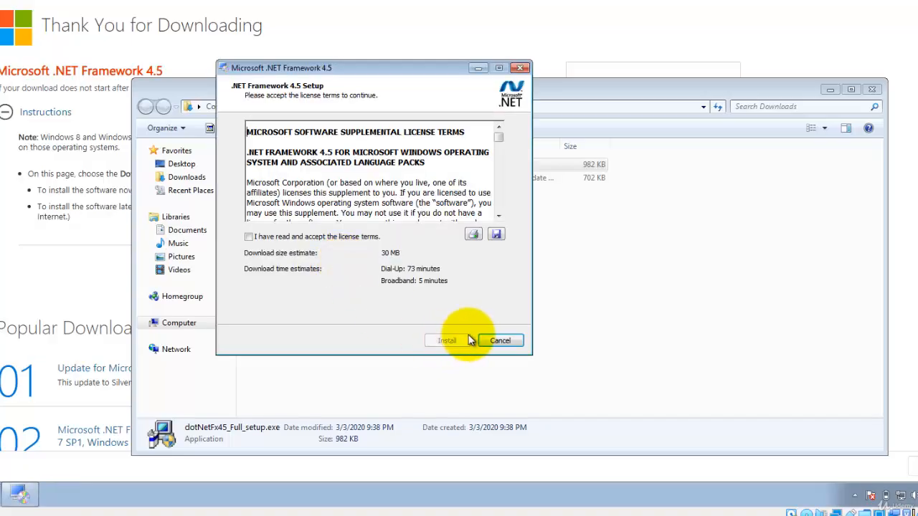
- Accept the .NET Framework 4.5 license terms, install it, and finish the setup
click(249, 237)
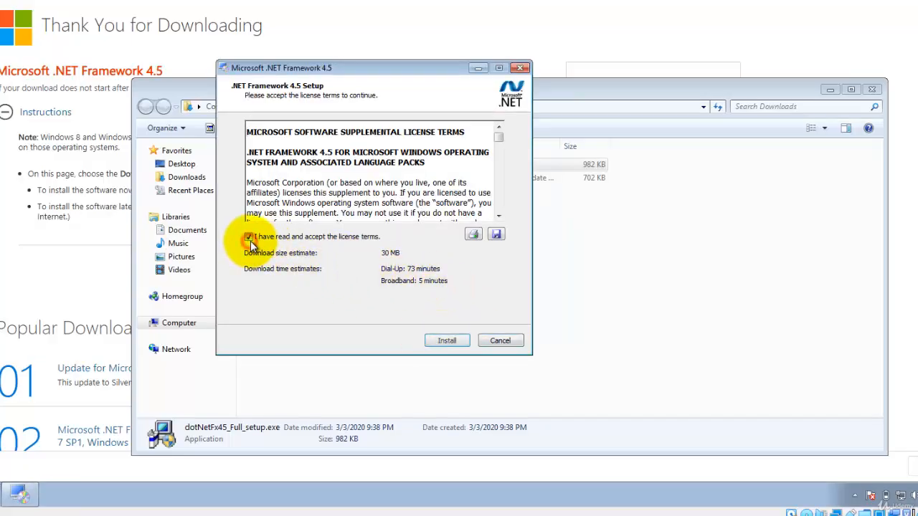
click(446, 341)
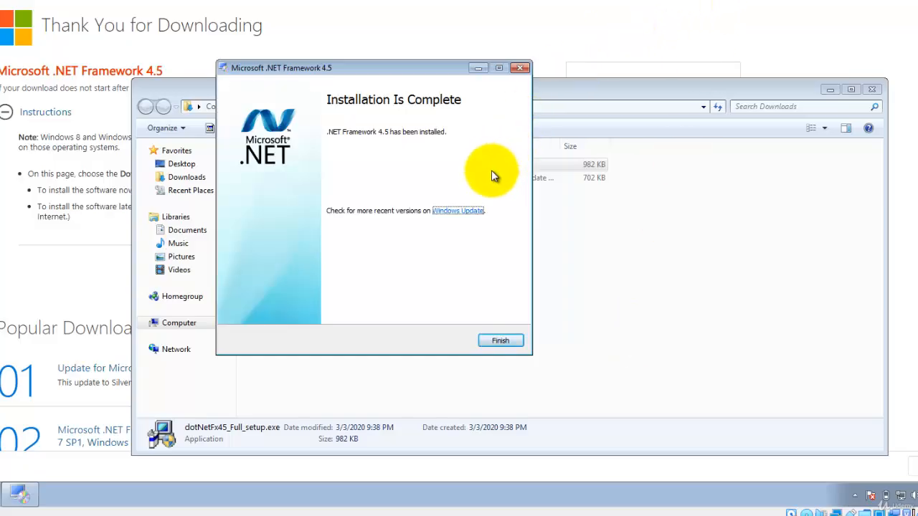
click(503, 341)
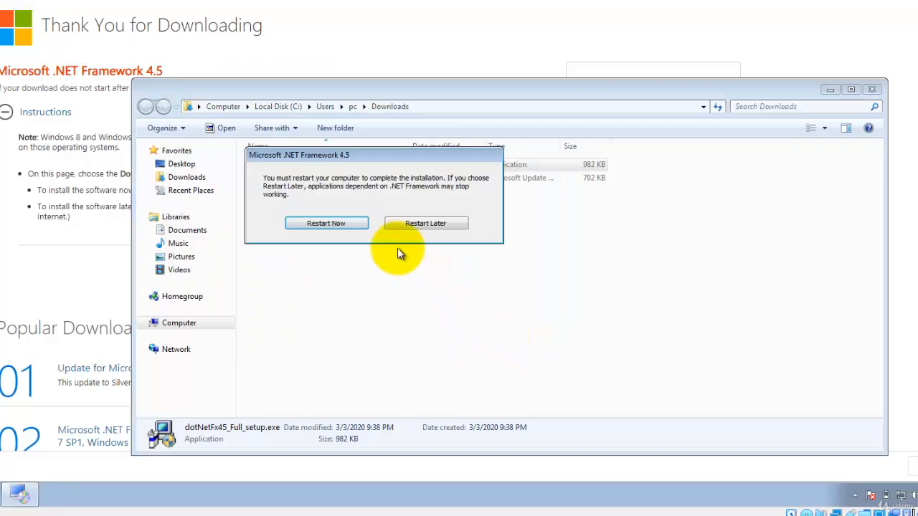
- Choose to restart the computer now and force the restart despite open programs
click(332, 223)
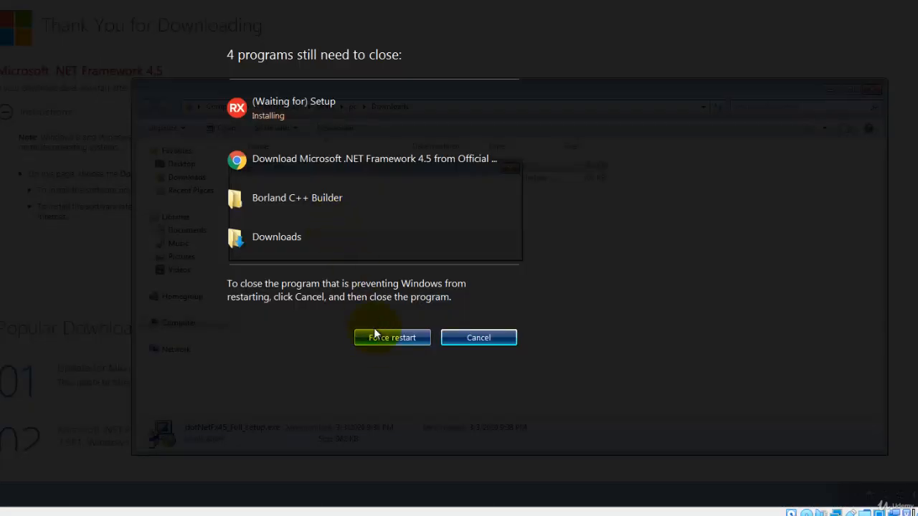
click(410, 338)
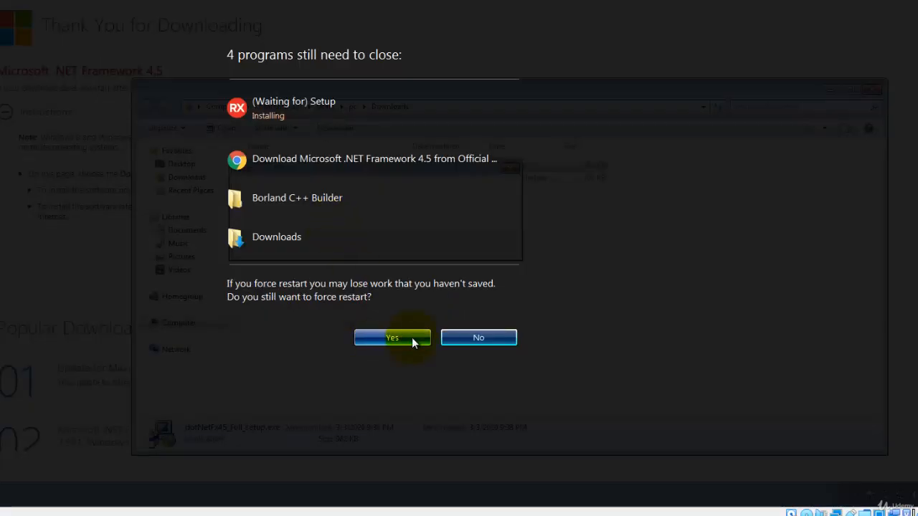
click(411, 338)
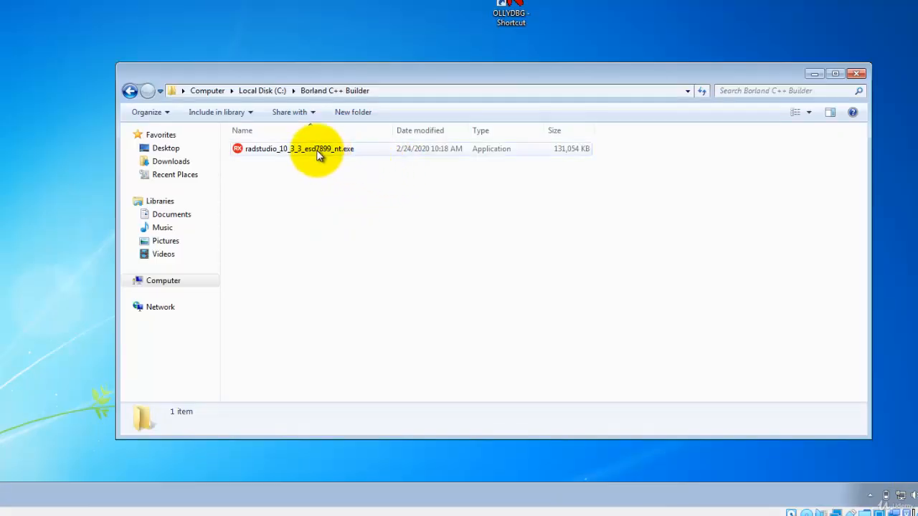
- Run the radstudio_10_3_3_esd7899_nt.exe installer from the Borland C++ Builder folder, allowing it to make changes
click(272, 150)
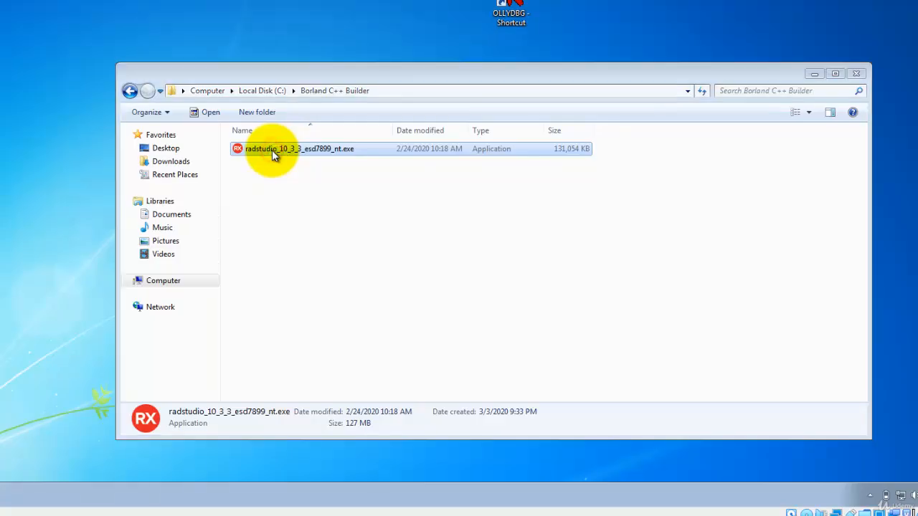
double_click(286, 147)
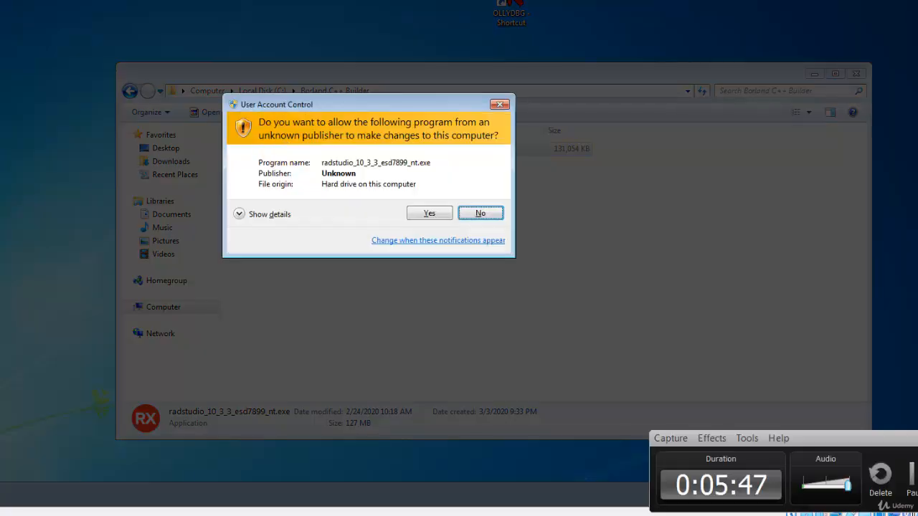
click(430, 214)
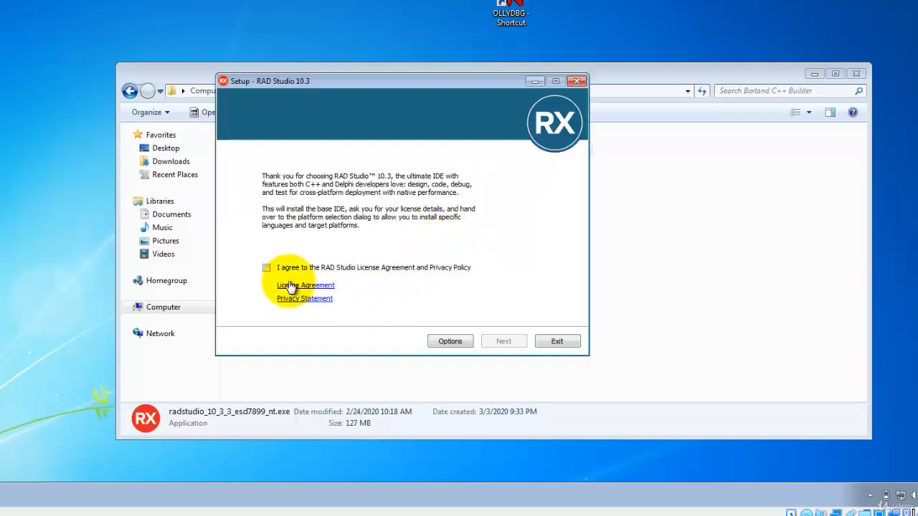
- Agree to the RAD Studio License Agreement and Privacy Policy, keep the product serial number option, and start installing
click(266, 268)
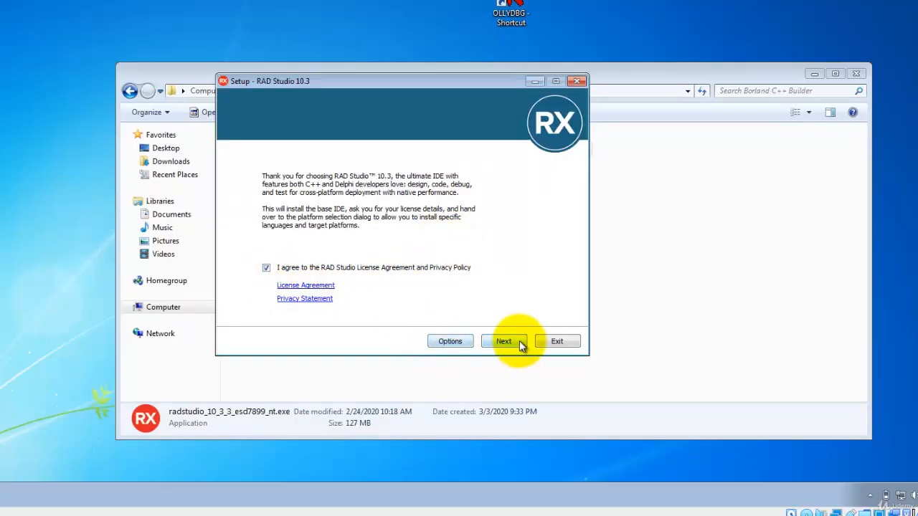
click(504, 341)
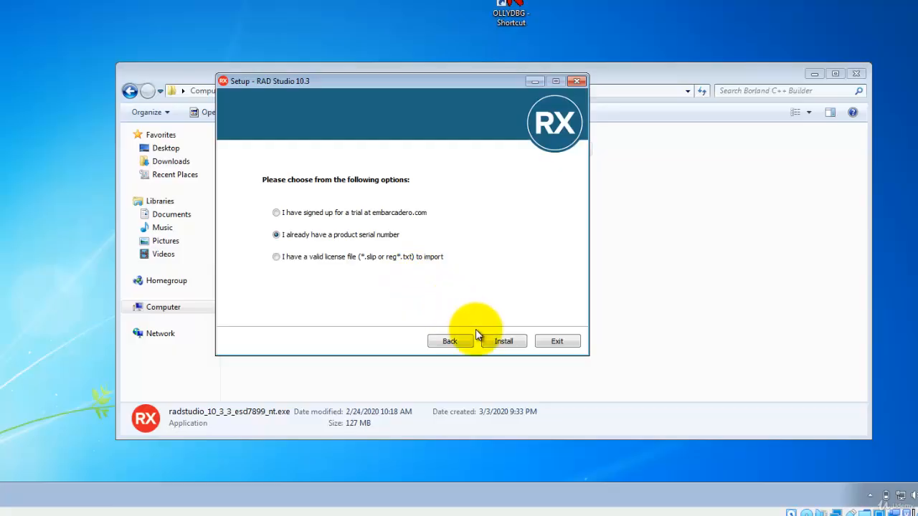
click(502, 343)
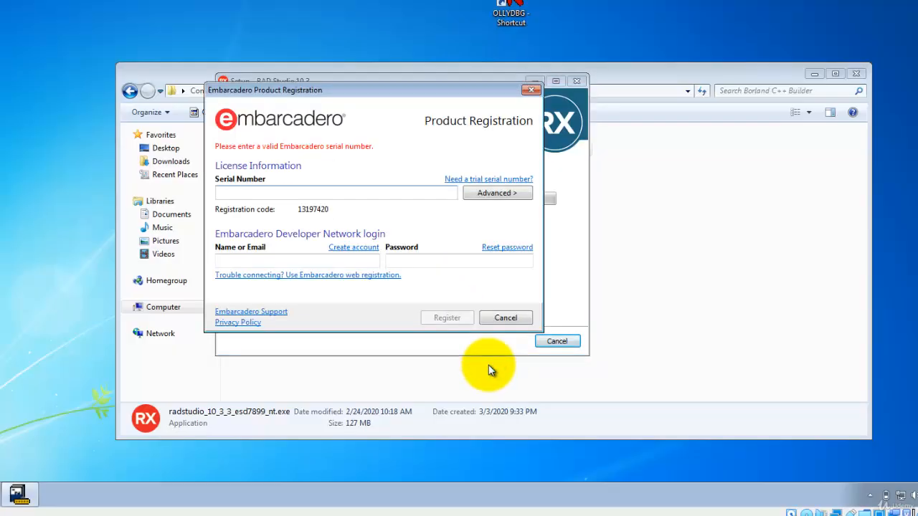
- Paste the product serial number into the registration form and register
click(248, 192)
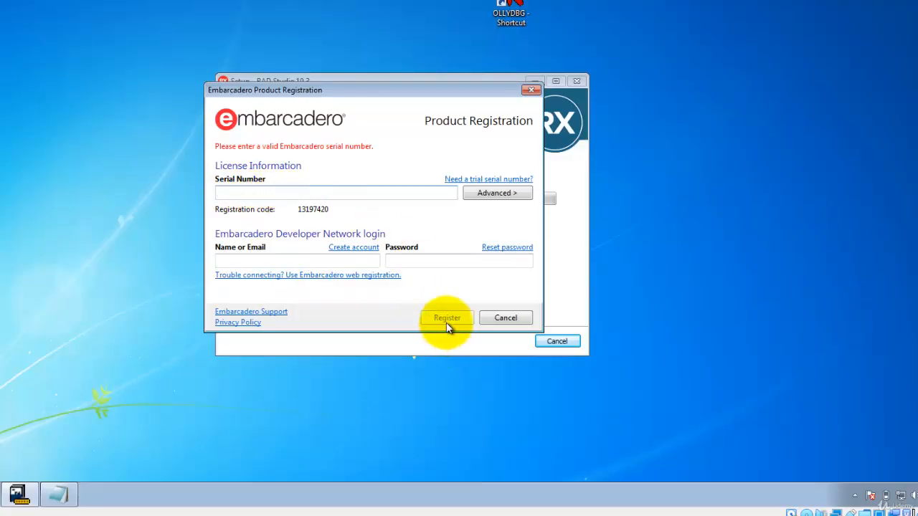
key(ctrl+v)
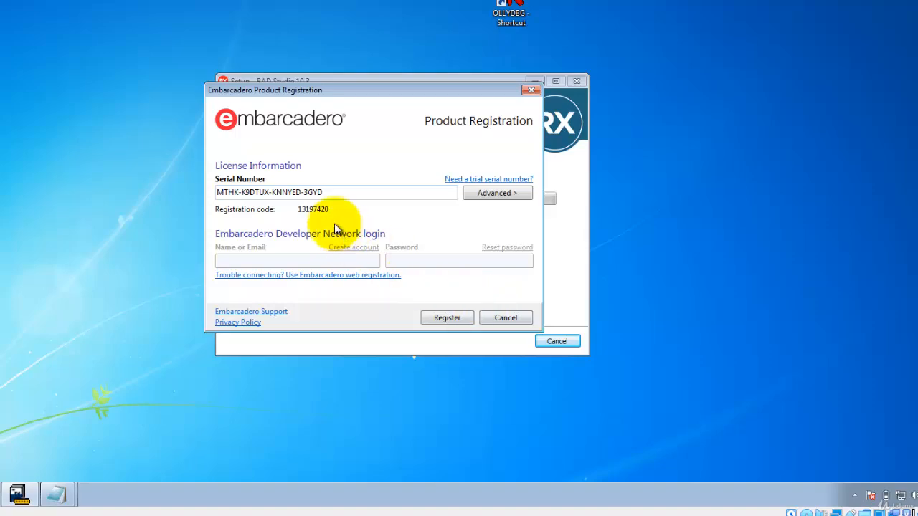
click(448, 318)
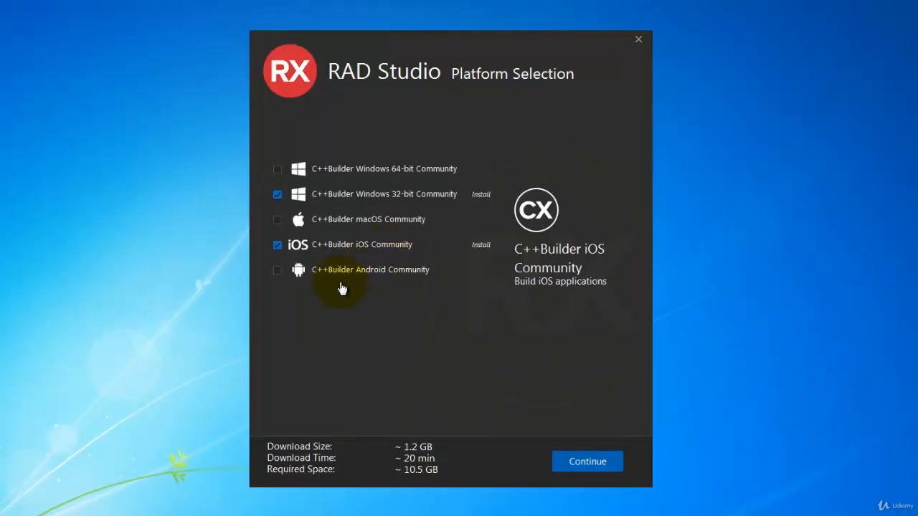
- Select only the C++Builder Windows 64-bit and 32-bit Community platforms and continue
click(278, 245)
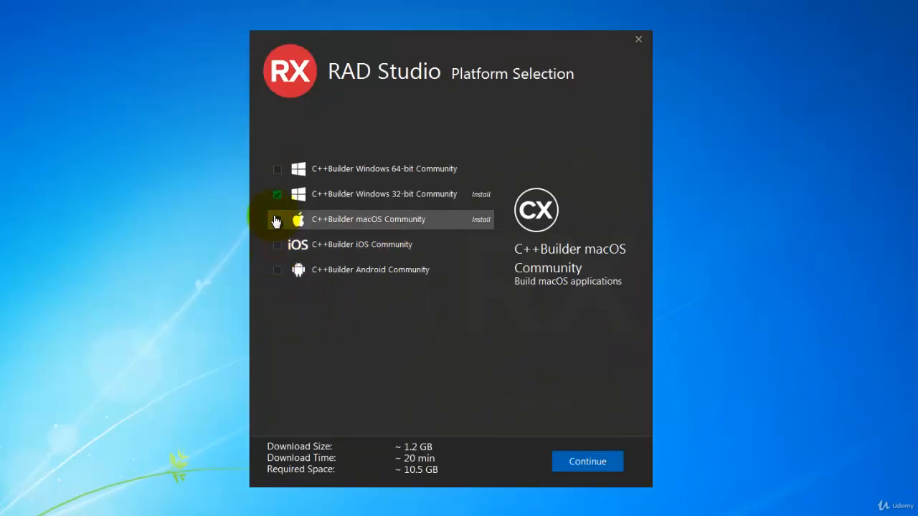
click(277, 220)
click(277, 169)
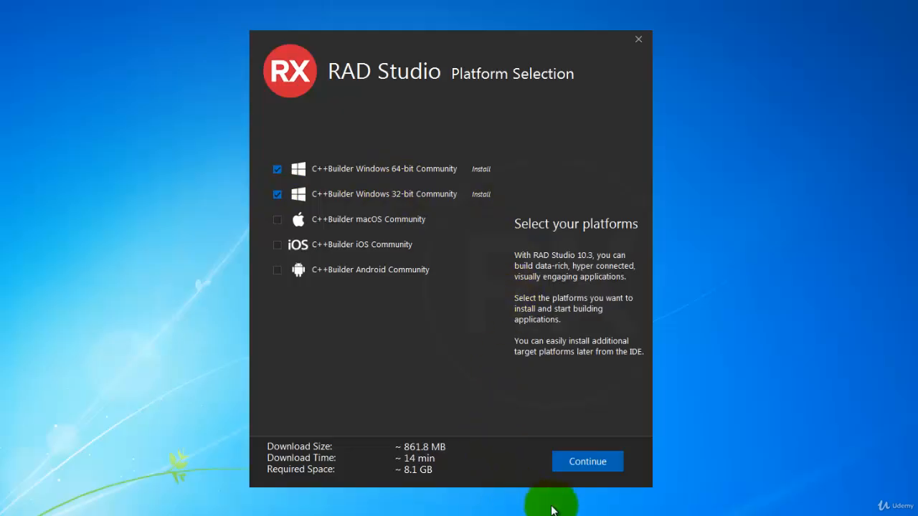
click(601, 468)
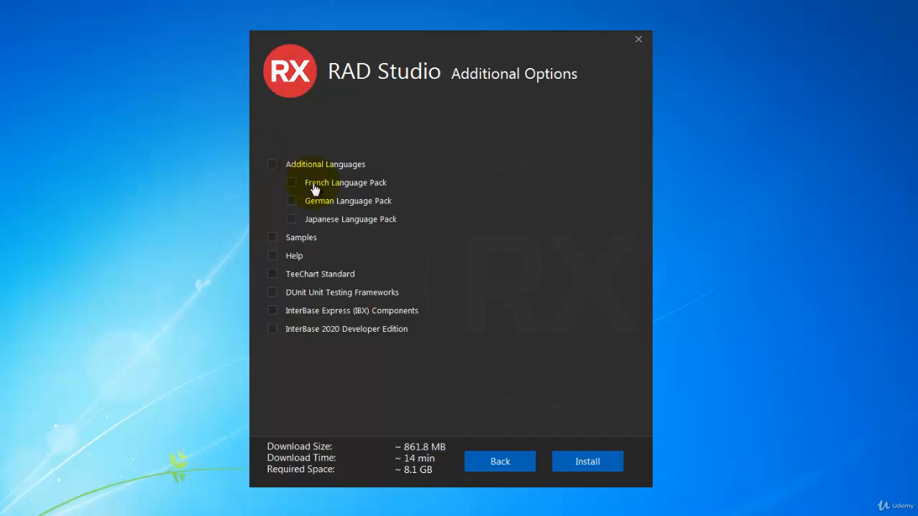
- Add the Samples and Help options and start the installation
click(273, 239)
click(274, 256)
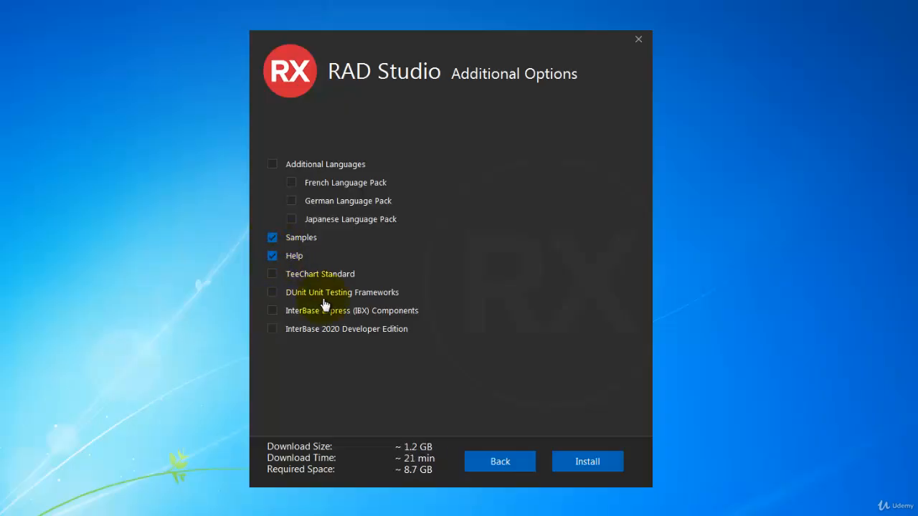
click(597, 465)
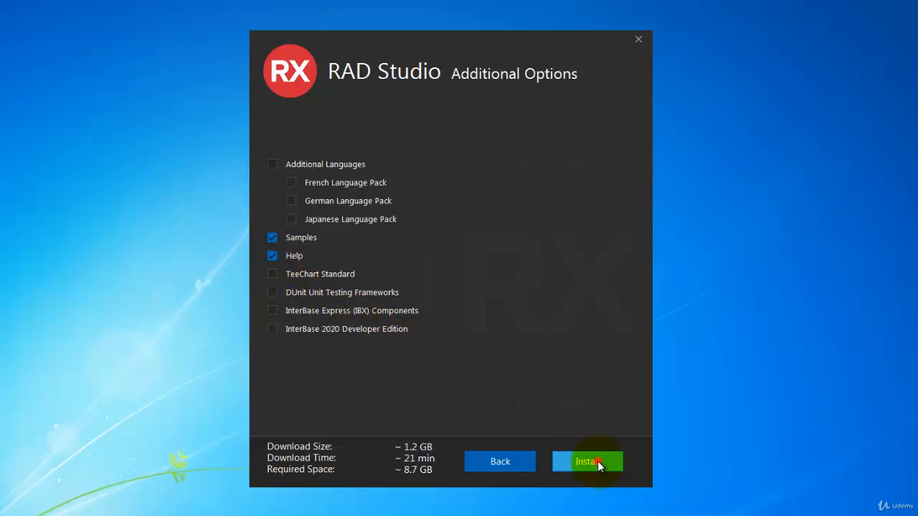